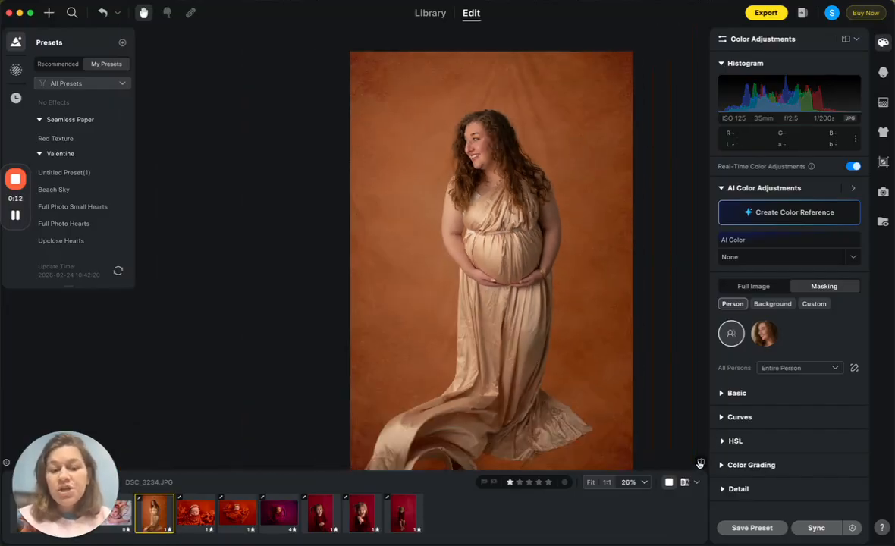
# Compare the edited maternity portrait with its original version and examine it up close
pyautogui.click(699, 463)
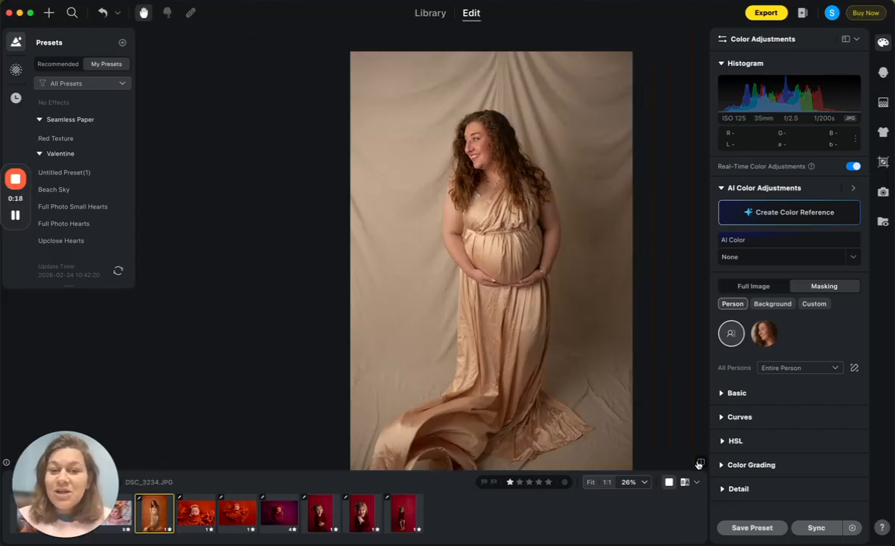
pyautogui.moveTo(565, 320); pyautogui.dragTo(513, 299)
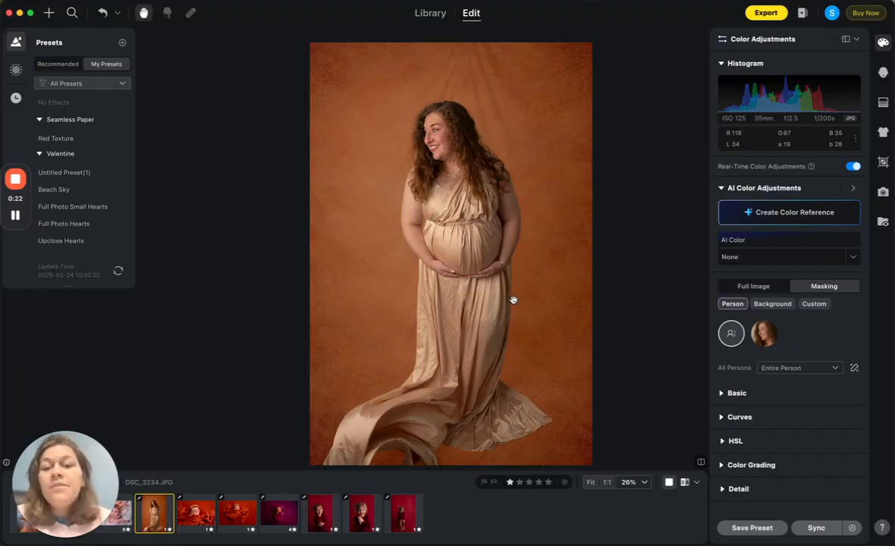
pyautogui.scroll(3, 513, 288)
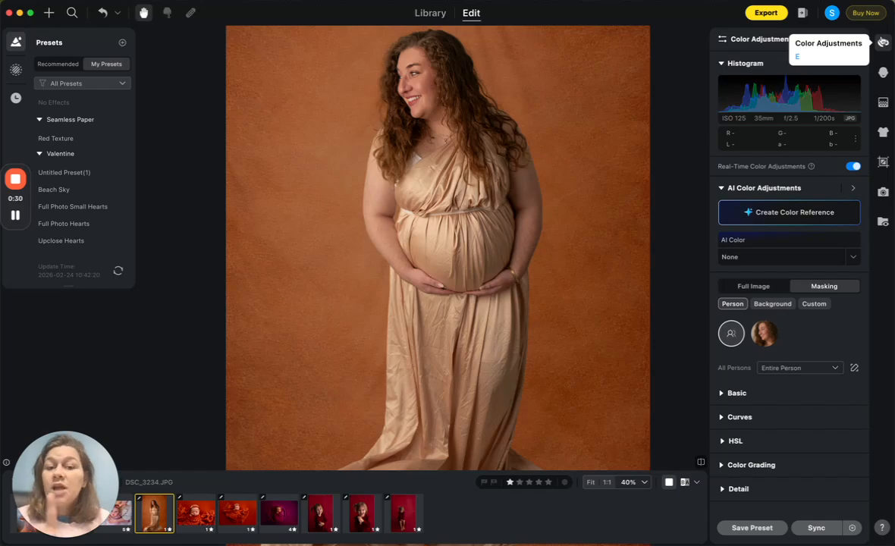
# Restrict the person mask's color adjustments to Clothes for all persons
pyautogui.click(761, 286)
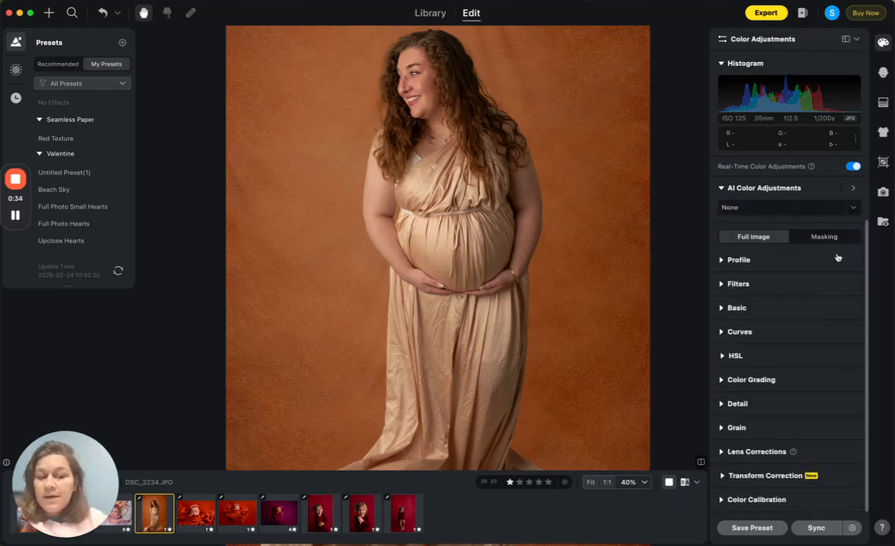
pyautogui.click(825, 236)
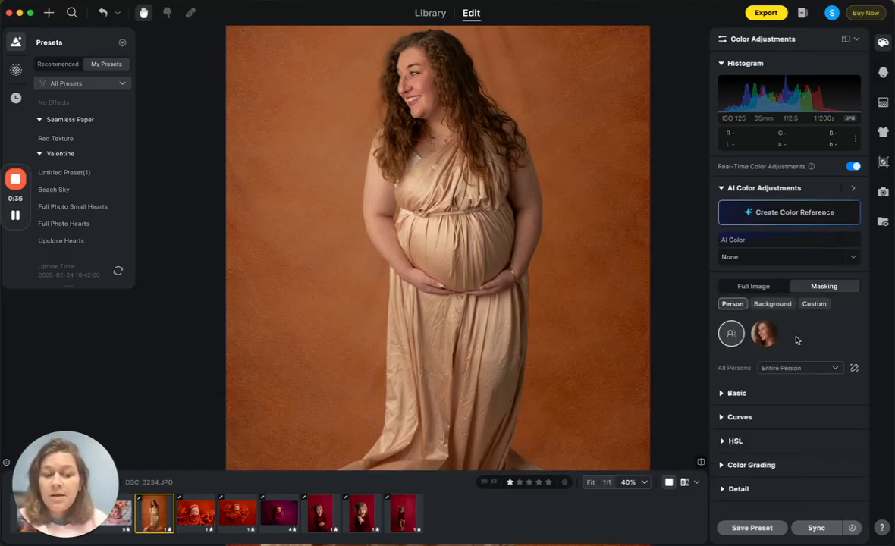
pyautogui.click(779, 367)
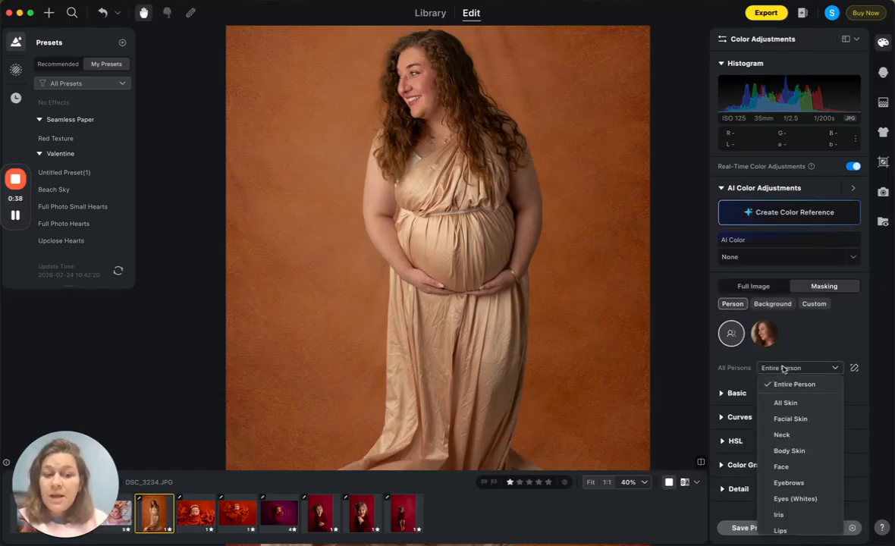
pyautogui.scroll(-5, 792, 394)
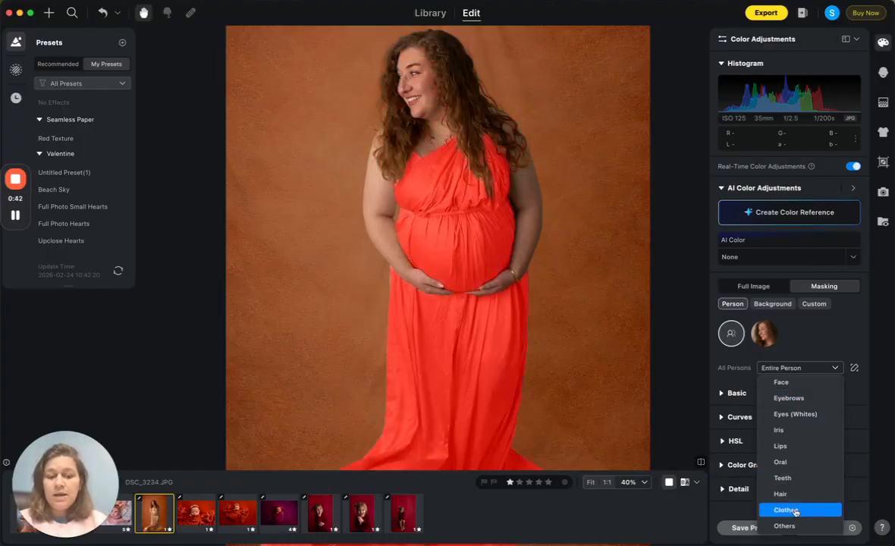
pyautogui.click(581, 366)
pyautogui.scroll(-3, 580, 363)
pyautogui.moveTo(579, 362); pyautogui.dragTo(545, 287)
pyautogui.click(792, 368)
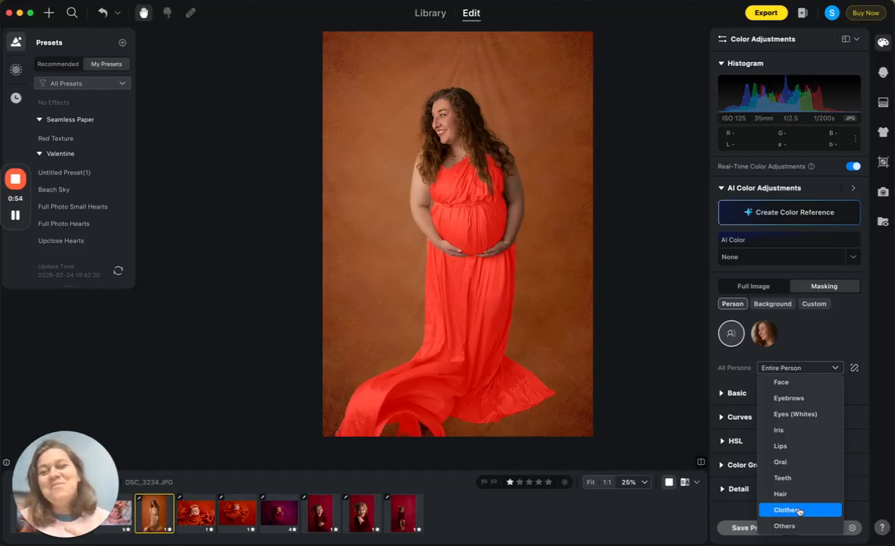
pyautogui.click(799, 510)
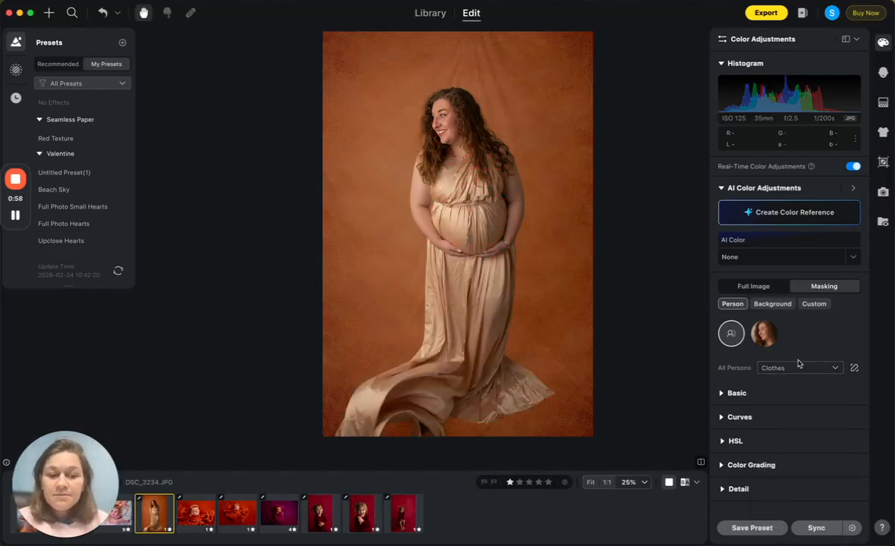
# Warm the masked dress by setting its white balance temperature to 27, and check the fabric up close
pyautogui.click(739, 394)
pyautogui.scroll(-3, 781, 379)
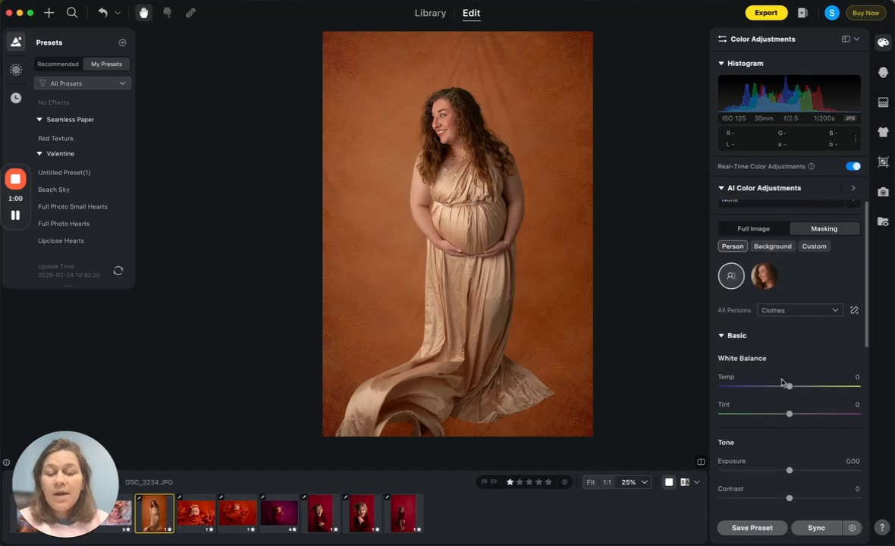
pyautogui.scroll(-3, 773, 304)
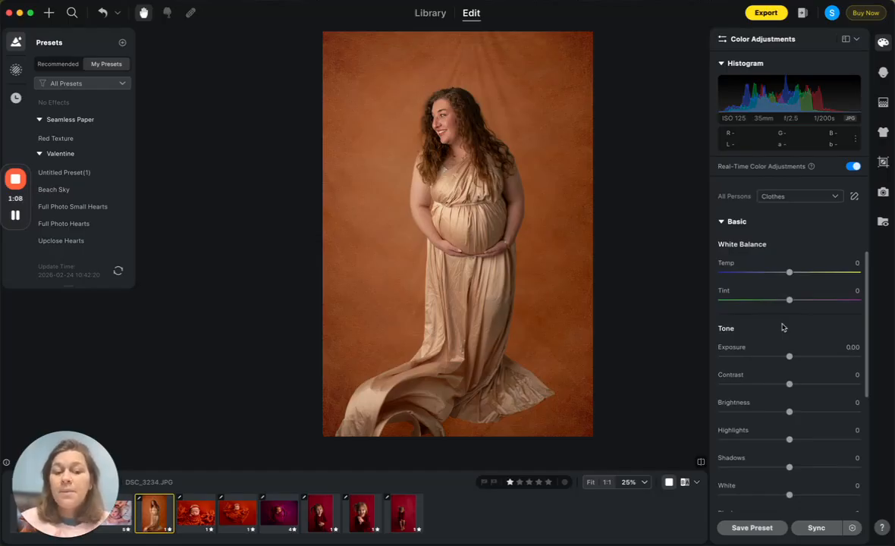
pyautogui.moveTo(788, 271); pyautogui.dragTo(808, 273)
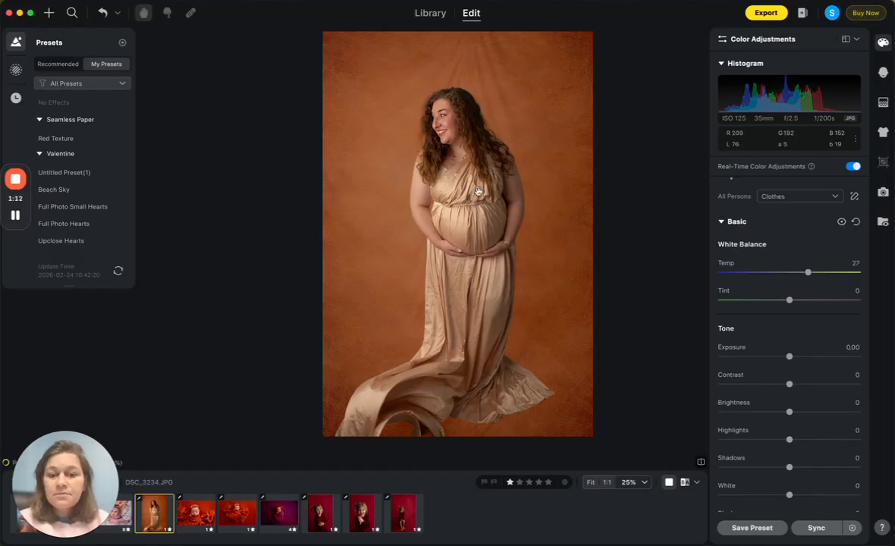
pyautogui.scroll(5, 477, 192)
pyautogui.moveTo(509, 229); pyautogui.dragTo(486, 305)
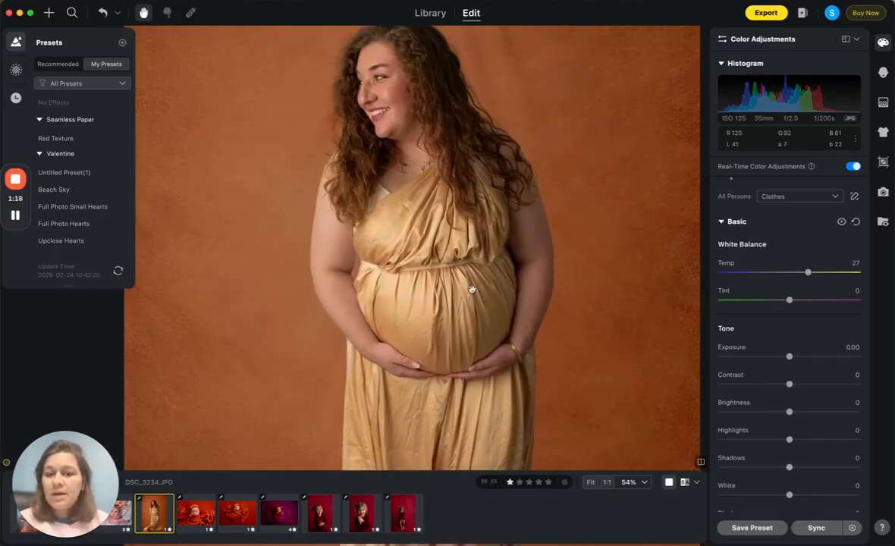
pyautogui.scroll(-3, 477, 290)
pyautogui.scroll(2, 483, 292)
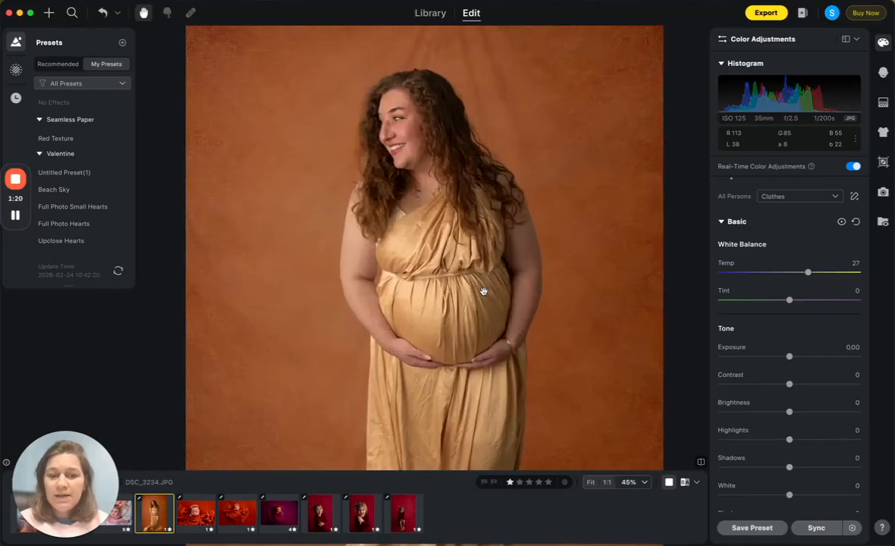
# Set the masked dress's contrast to 13 and its clarity to 9
pyautogui.scroll(-1, 800, 340)
pyautogui.click(801, 336)
pyautogui.moveTo(801, 338); pyautogui.dragTo(798, 338)
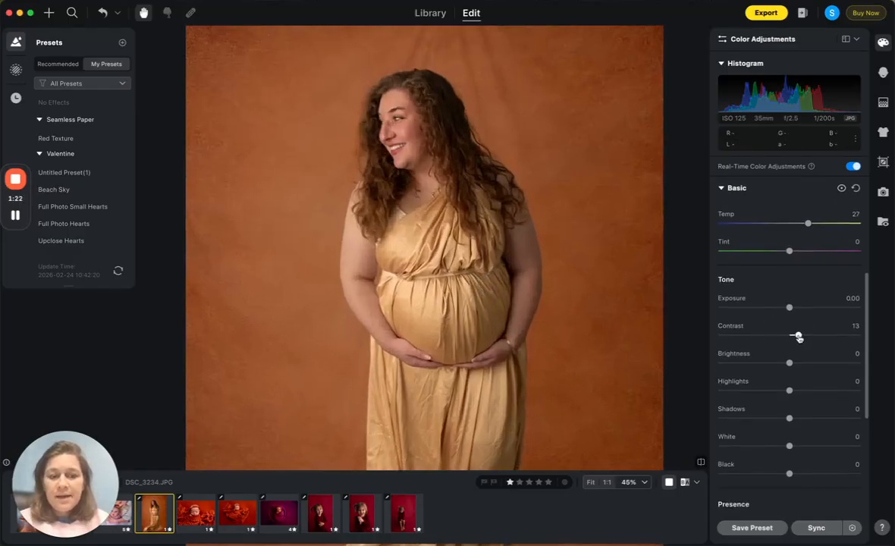
pyautogui.scroll(-2, 798, 339)
pyautogui.scroll(-1, 798, 339)
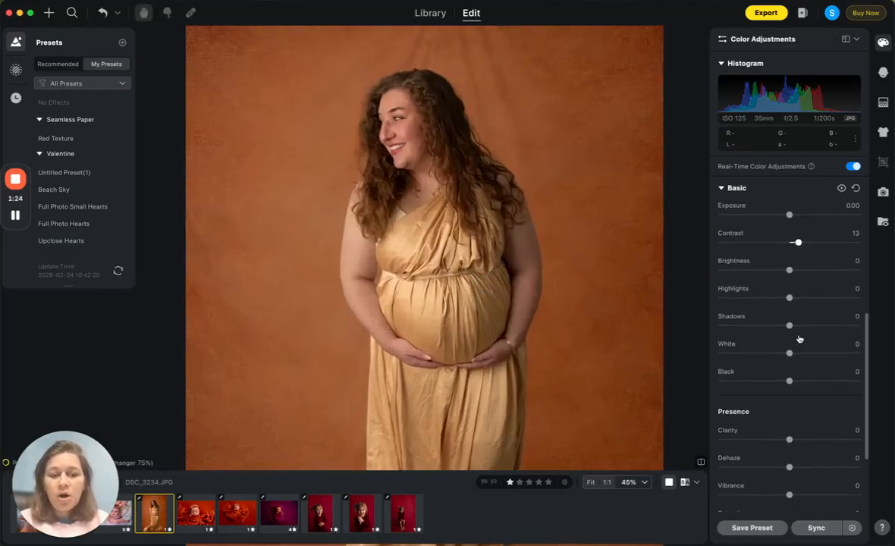
pyautogui.click(794, 437)
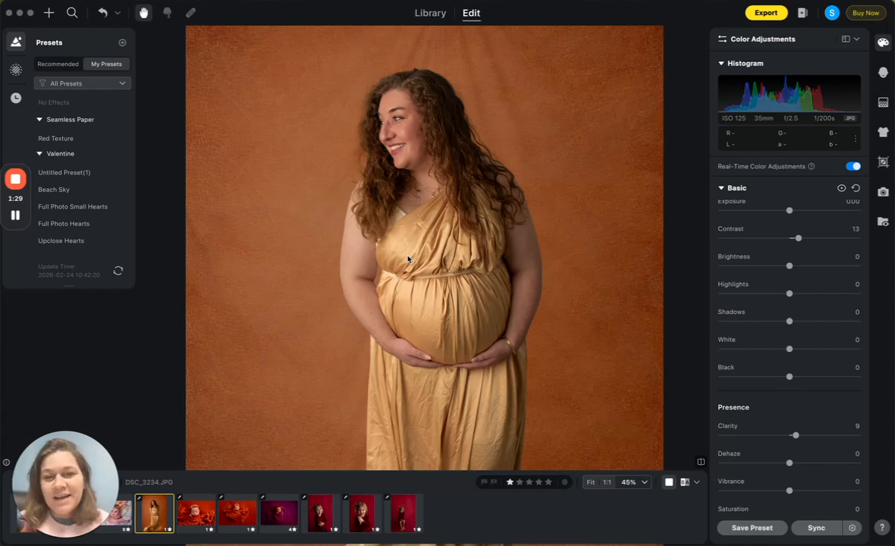
# Shift the dress's HSL hues, setting yellow to -53 and orange to -32
pyautogui.scroll(-3, 819, 313)
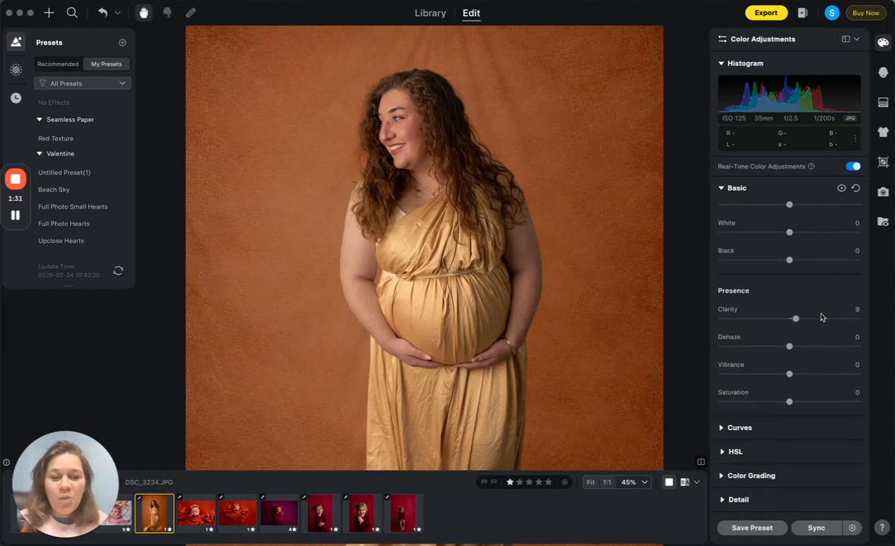
pyautogui.click(737, 451)
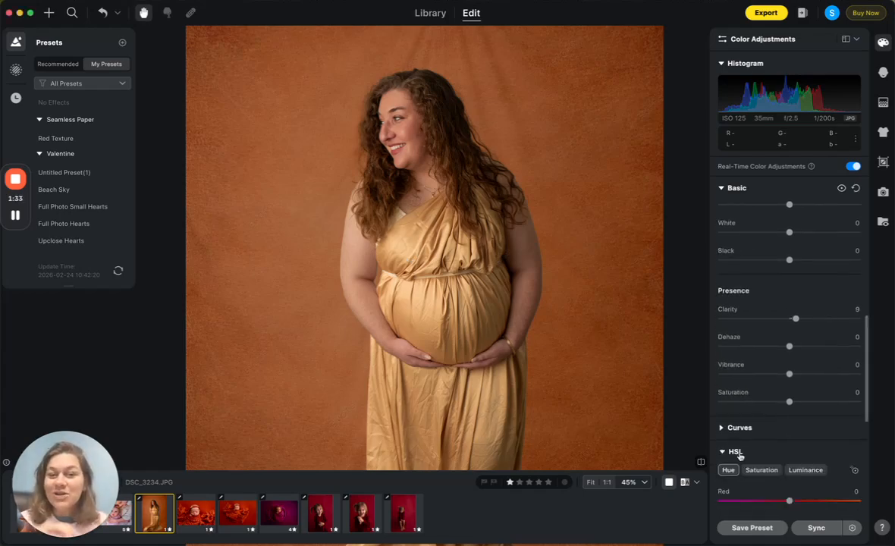
pyautogui.scroll(-6, 739, 455)
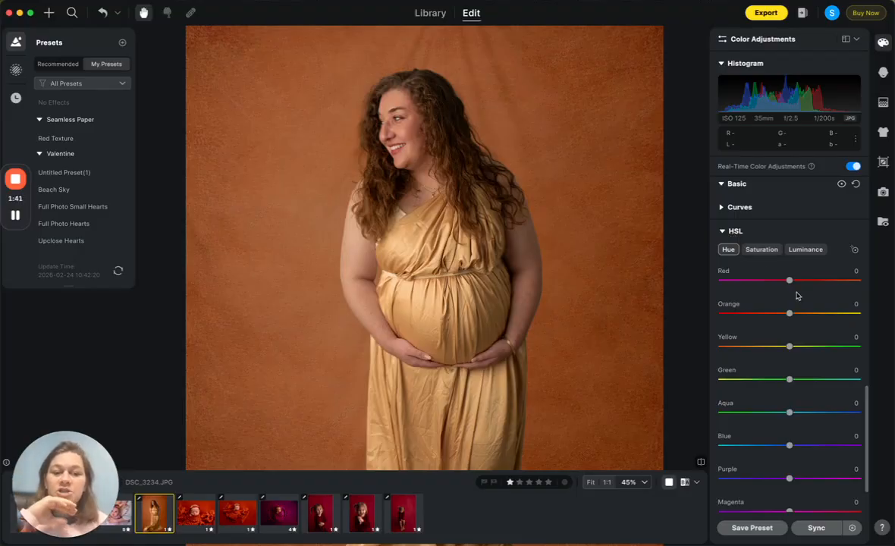
pyautogui.scroll(-1, 787, 296)
pyautogui.moveTo(788, 325); pyautogui.dragTo(747, 325)
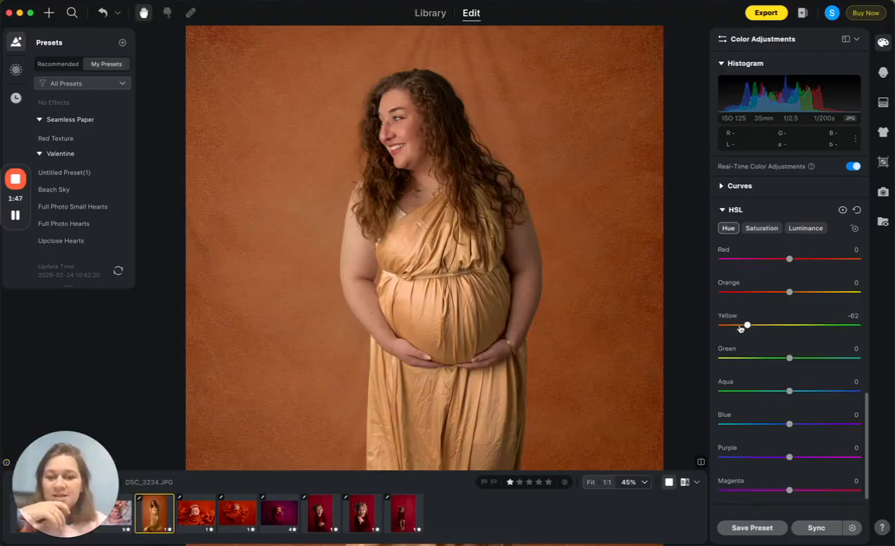
pyautogui.moveTo(744, 326); pyautogui.dragTo(753, 327)
pyautogui.moveTo(789, 292); pyautogui.dragTo(768, 294)
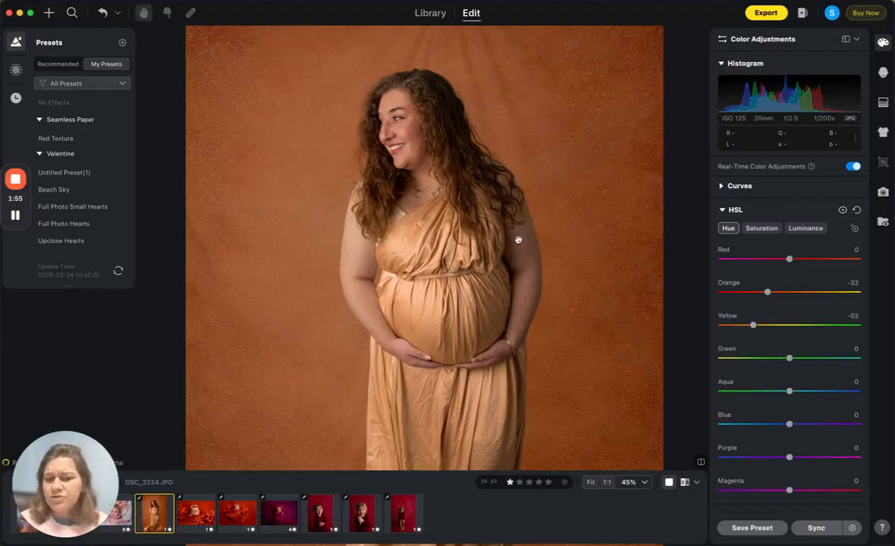
pyautogui.scroll(-2, 518, 241)
pyautogui.moveTo(518, 240); pyautogui.dragTo(485, 198)
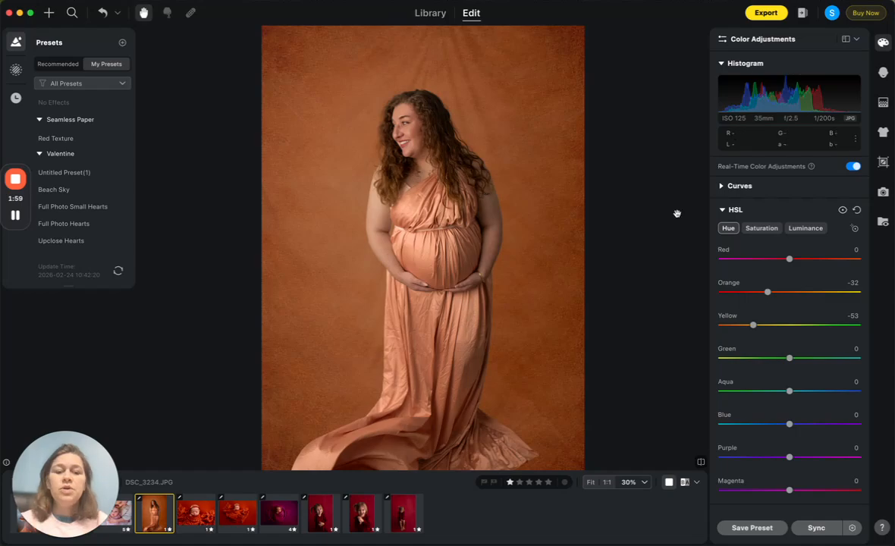
# Refine the dress's HSL hues to orange -23 and red 31, and compare the result with the original photo
pyautogui.moveTo(768, 293); pyautogui.dragTo(821, 294)
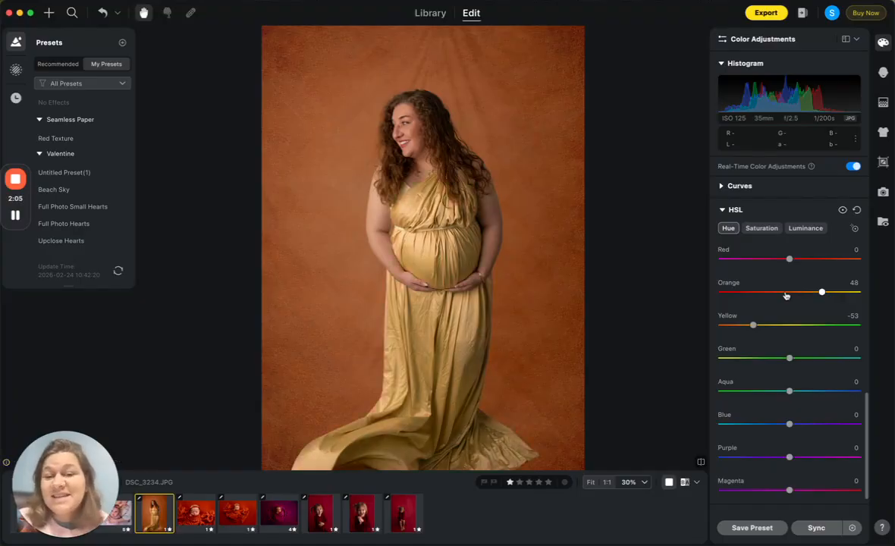
pyautogui.moveTo(786, 295); pyautogui.dragTo(776, 294)
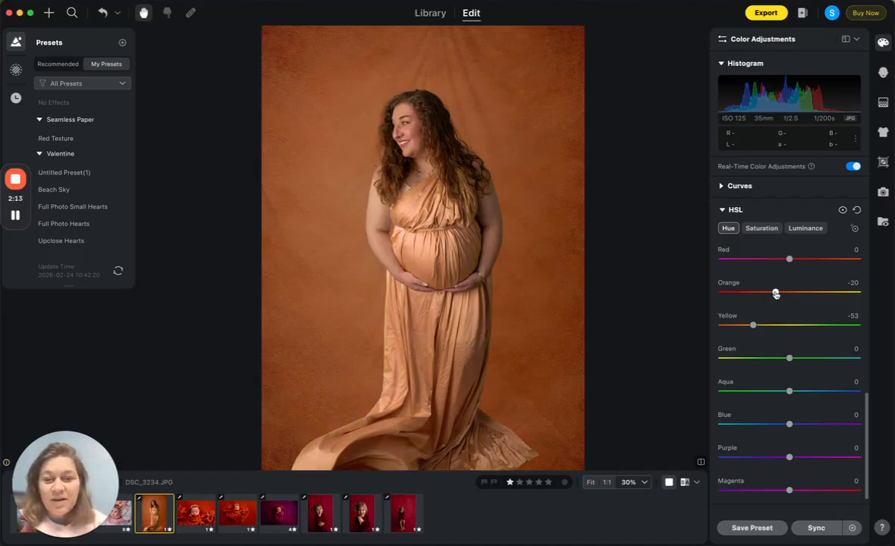
pyautogui.moveTo(789, 259); pyautogui.dragTo(811, 259)
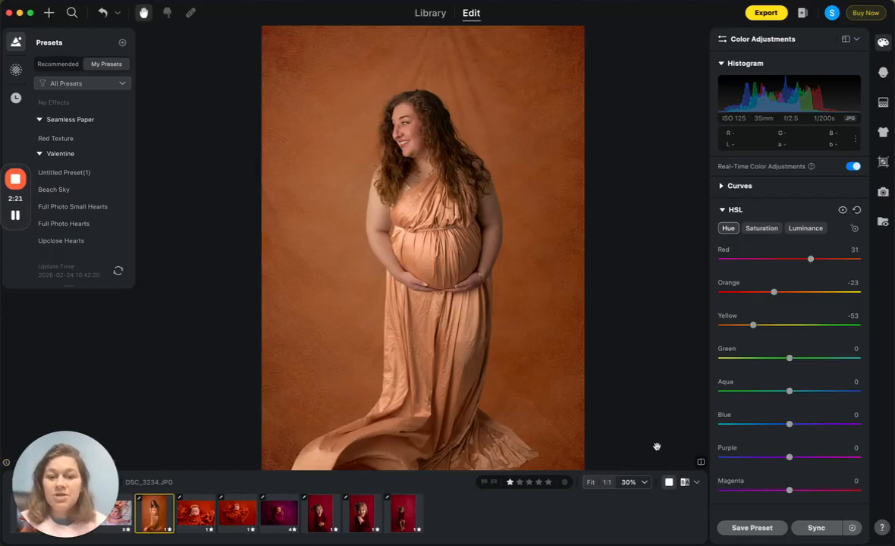
pyautogui.click(700, 463)
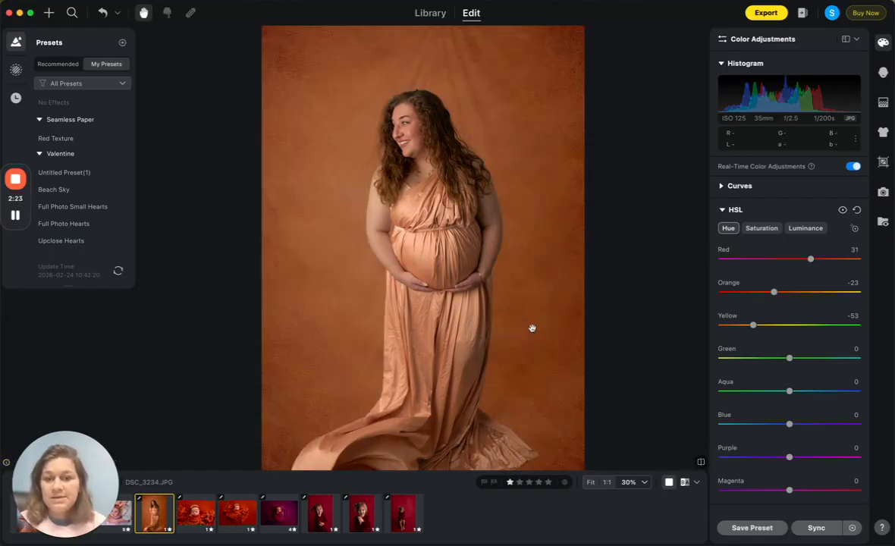
pyautogui.scroll(-5, 493, 302)
pyautogui.scroll(5, 494, 302)
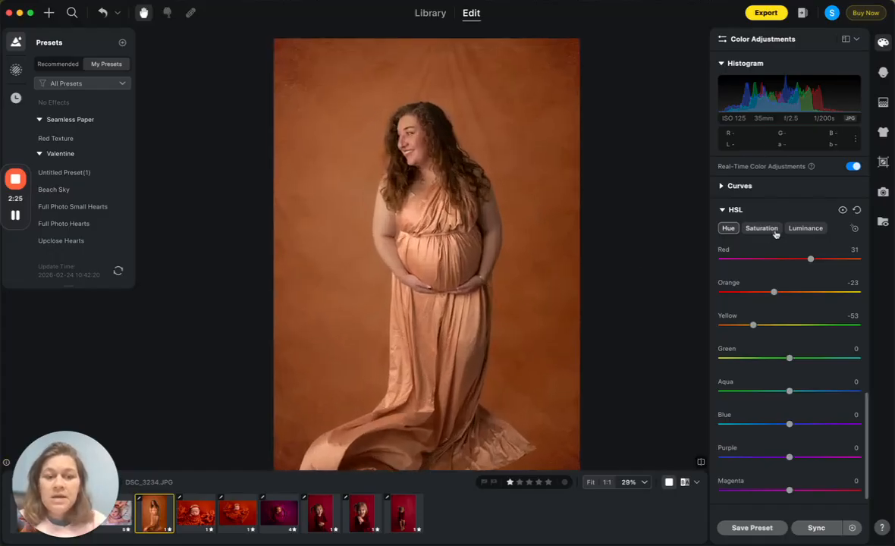
# Darken the dress's HSL luminance, setting red to -12 and yellow to -9
pyautogui.click(804, 228)
pyautogui.moveTo(789, 258); pyautogui.dragTo(768, 260)
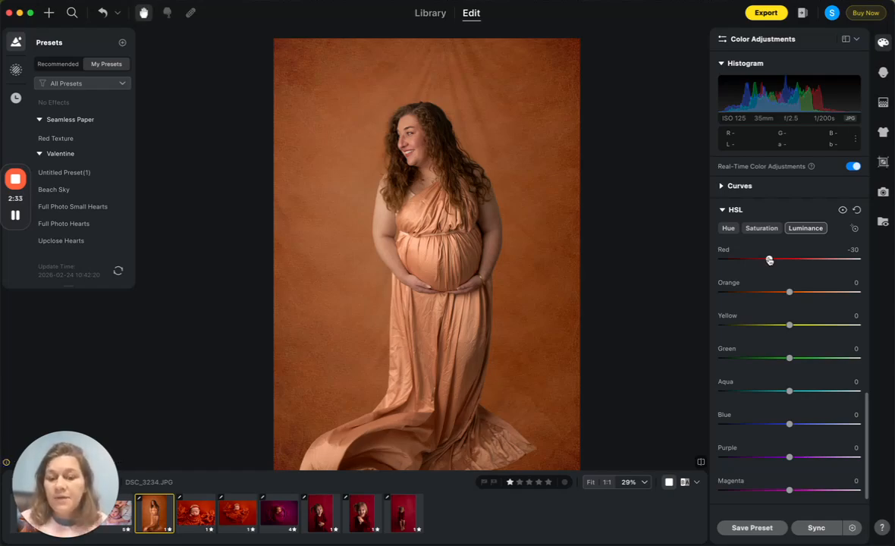
pyautogui.moveTo(768, 260)
pyautogui.mouseDown()
pyautogui.moveTo(753, 257)
pyautogui.moveTo(767, 258)
pyautogui.mouseUp()
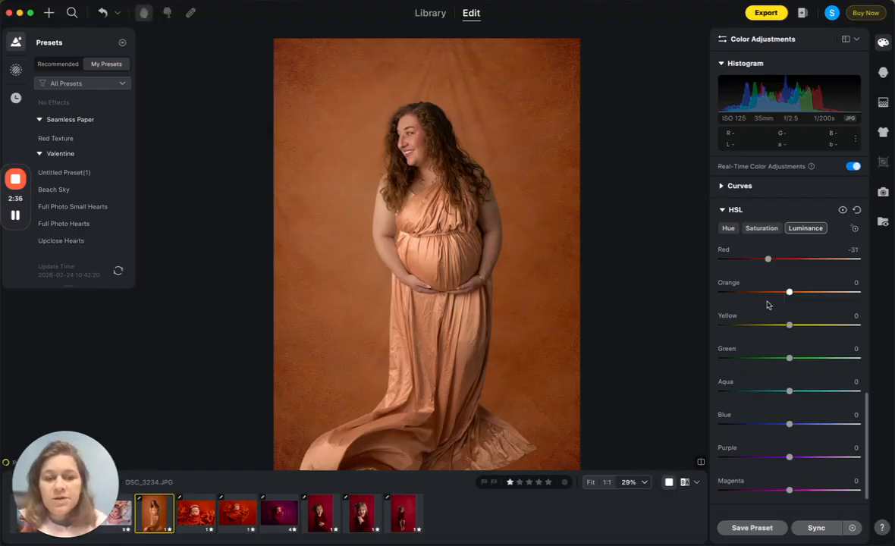
pyautogui.moveTo(772, 327); pyautogui.dragTo(767, 327)
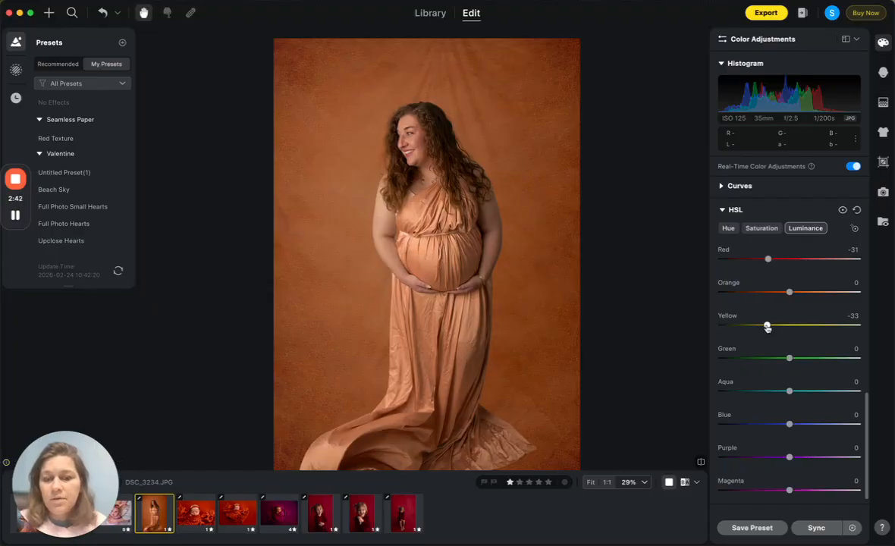
pyautogui.moveTo(767, 326); pyautogui.dragTo(783, 326)
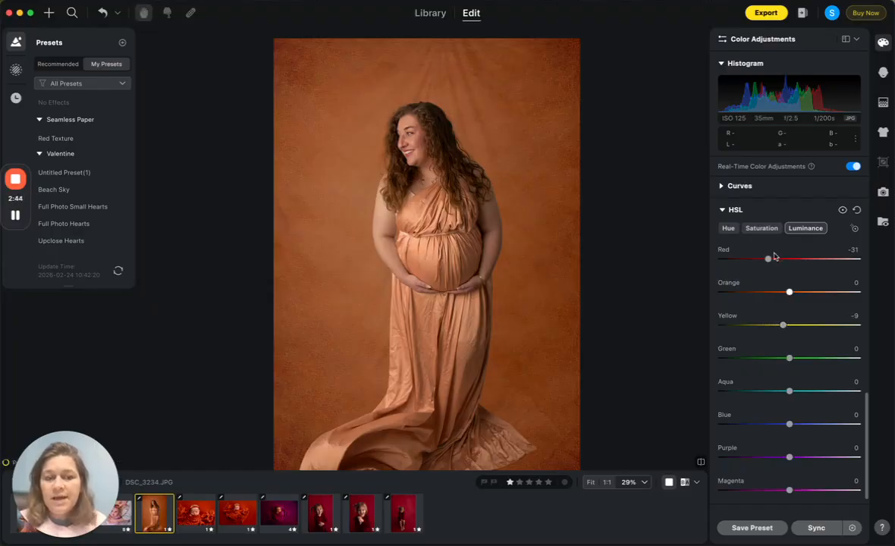
pyautogui.click(781, 259)
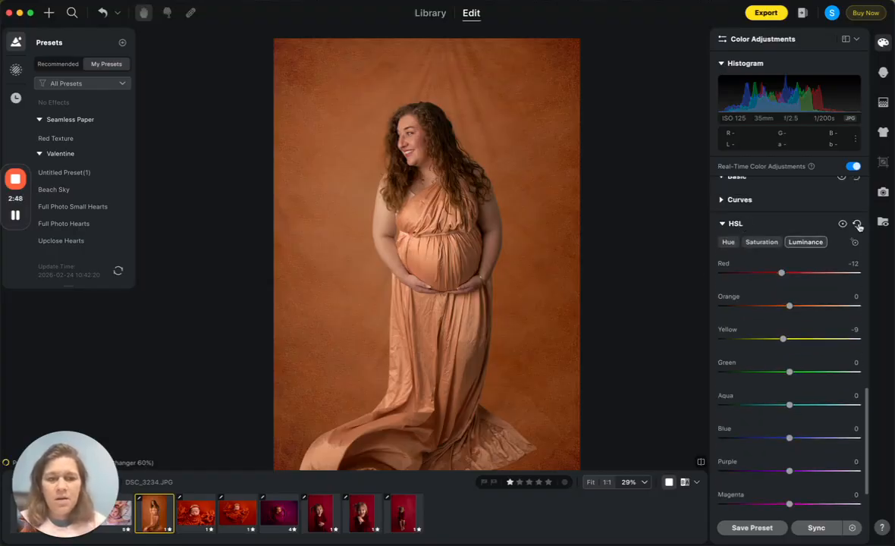
# Tint the masked dress's shadows toward a pinkish red using the Color Grading shadows wheel
pyautogui.click(724, 224)
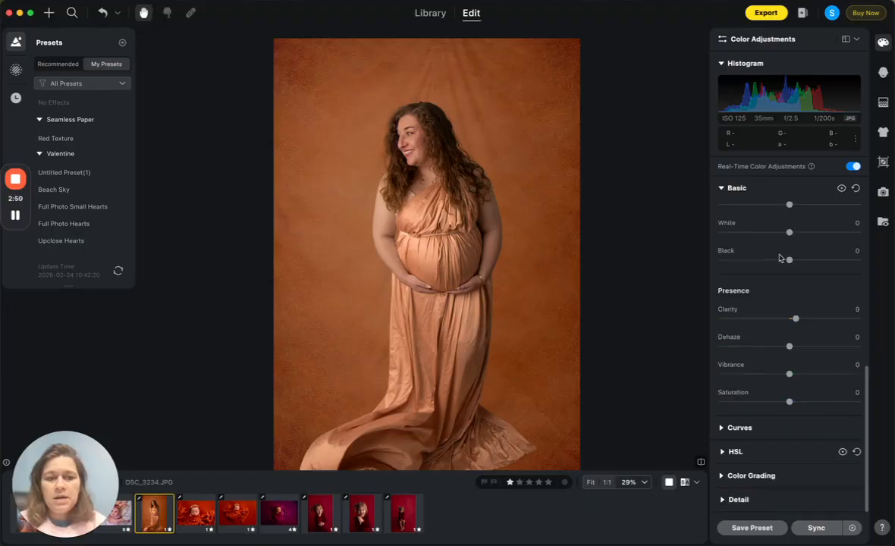
pyautogui.click(733, 475)
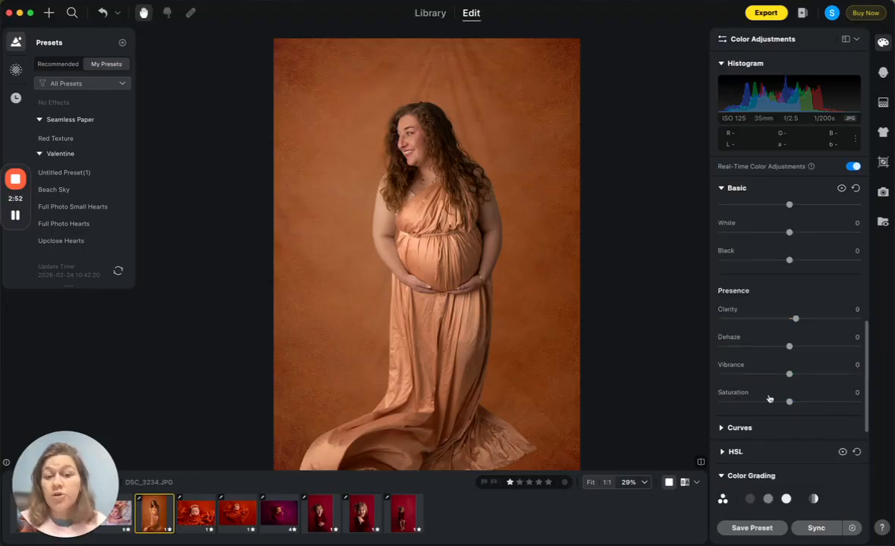
pyautogui.scroll(-5, 779, 353)
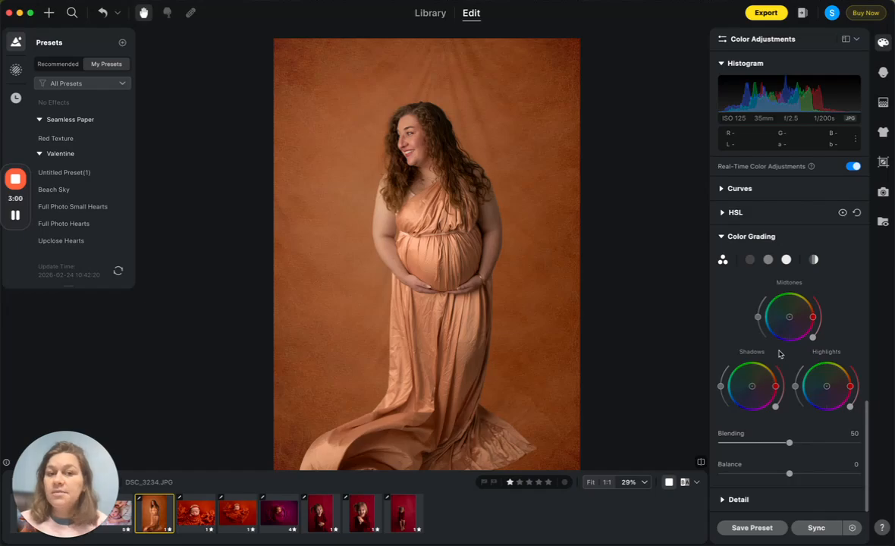
pyautogui.moveTo(17, 216)
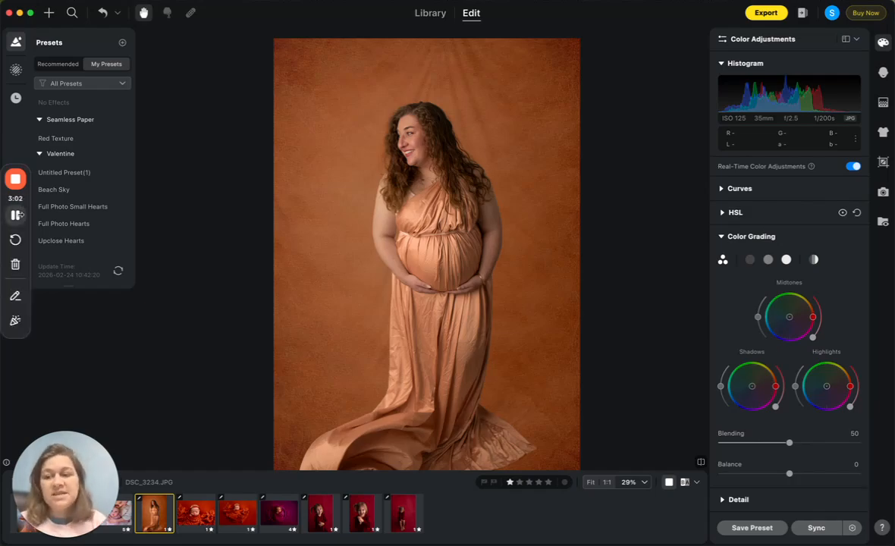
pyautogui.click(751, 387)
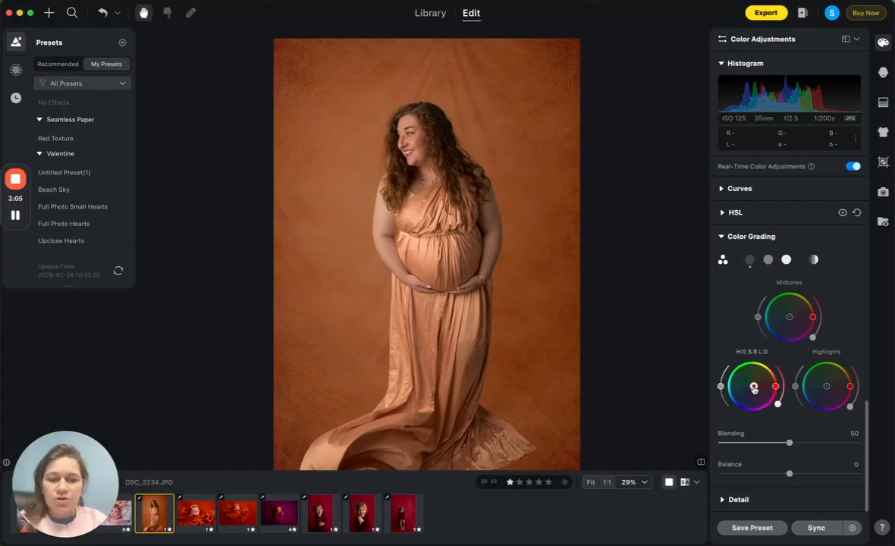
pyautogui.moveTo(752, 387)
pyautogui.mouseDown()
pyautogui.moveTo(746, 370)
pyautogui.moveTo(777, 382)
pyautogui.moveTo(757, 391)
pyautogui.mouseUp()
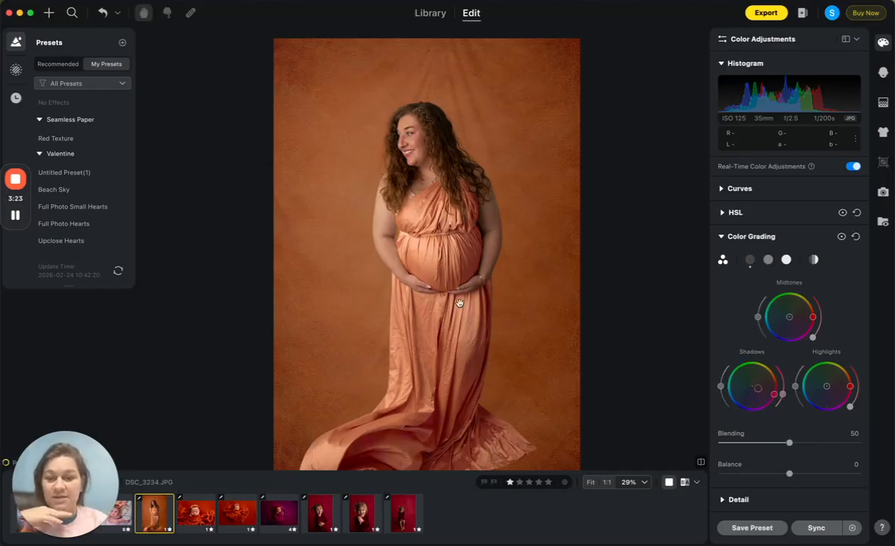
# Shift the dress's shadow tint to orange, at about hue 17 and saturation 55, and check it up close and in full
pyautogui.scroll(5, 457, 287)
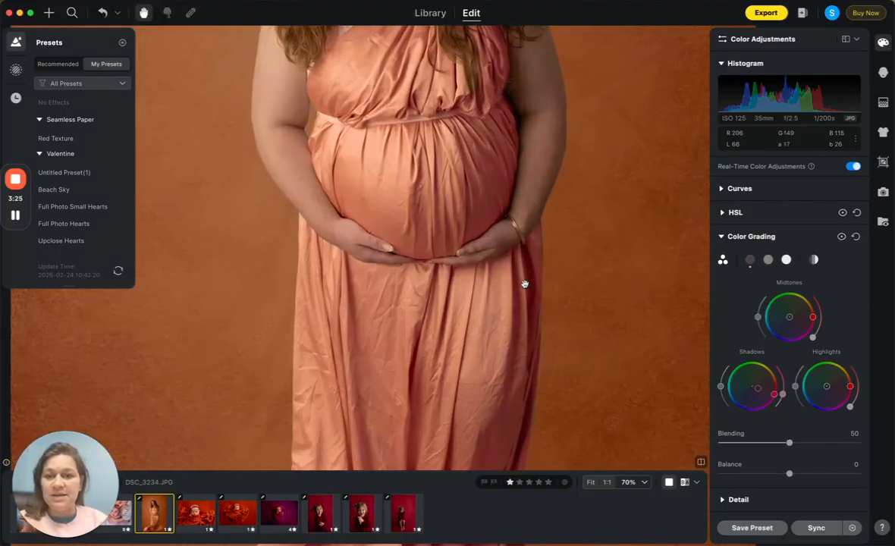
pyautogui.moveTo(757, 389); pyautogui.dragTo(760, 386)
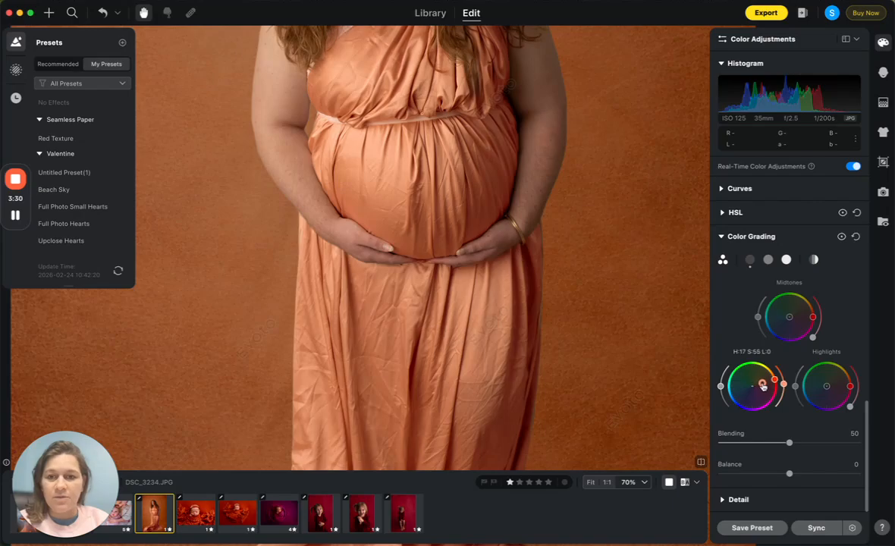
pyautogui.doubleClick(515, 258)
pyautogui.scroll(-2, 515, 259)
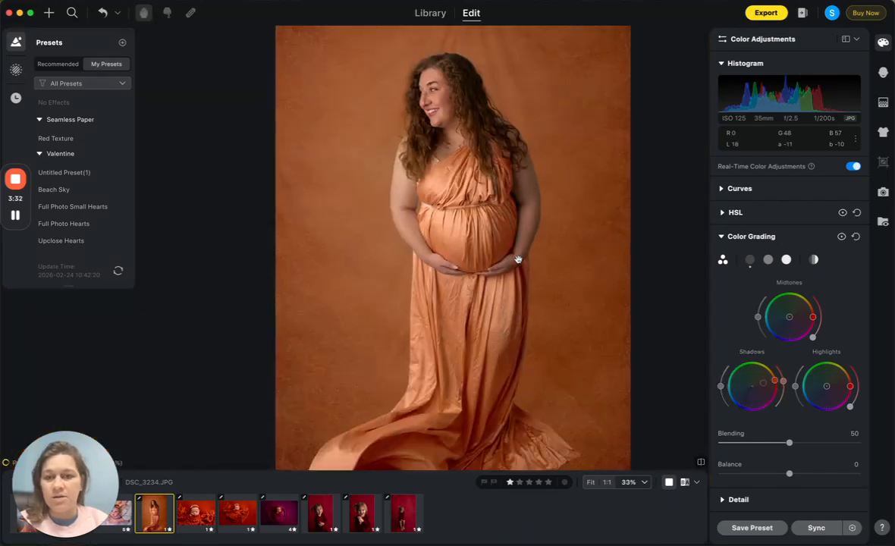
pyautogui.scroll(-4, 524, 282)
pyautogui.moveTo(524, 282); pyautogui.dragTo(474, 251)
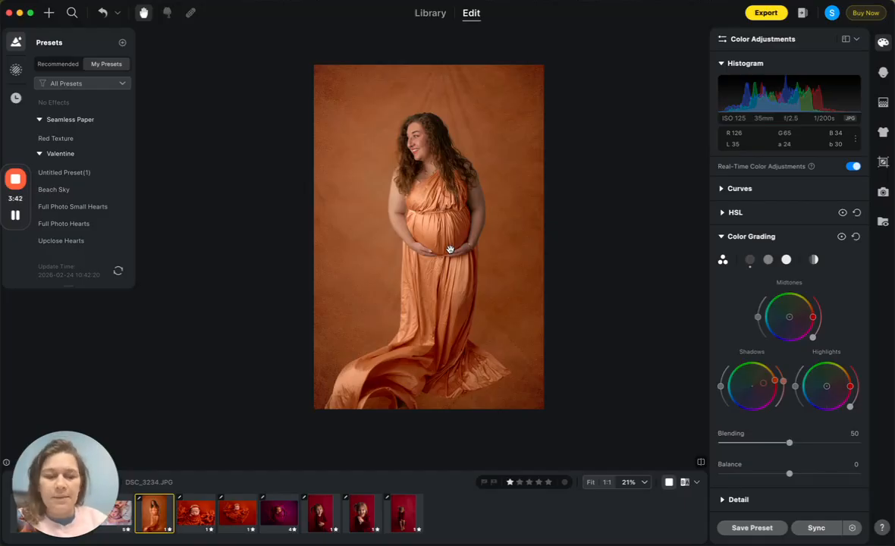
# Try color grading blending values of 6 and 80 on the dress, and settle on 13
pyautogui.moveTo(788, 443); pyautogui.dragTo(728, 444)
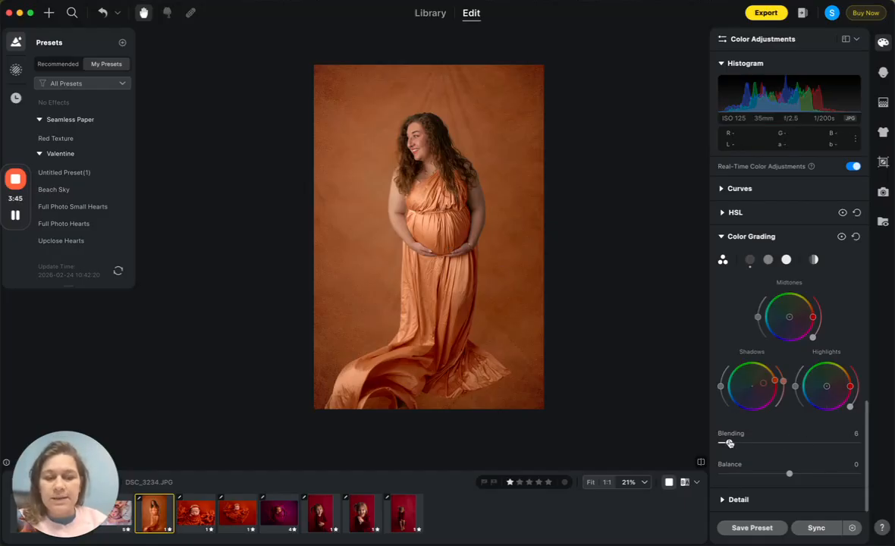
pyautogui.click(832, 445)
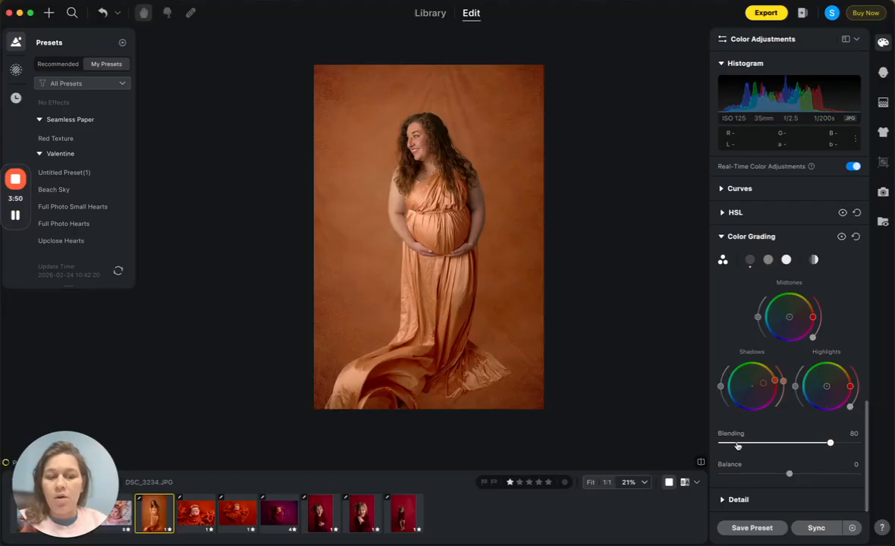
pyautogui.click(444, 209)
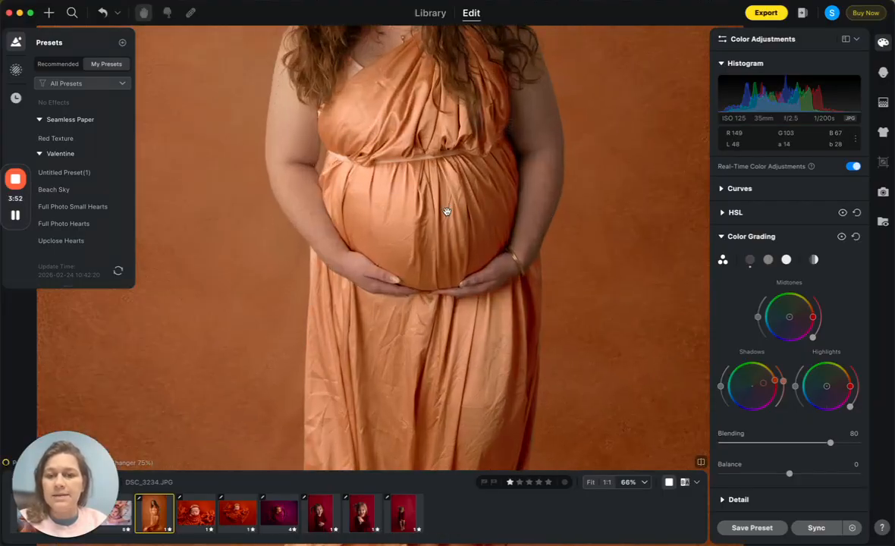
pyautogui.click(447, 211)
pyautogui.click(738, 444)
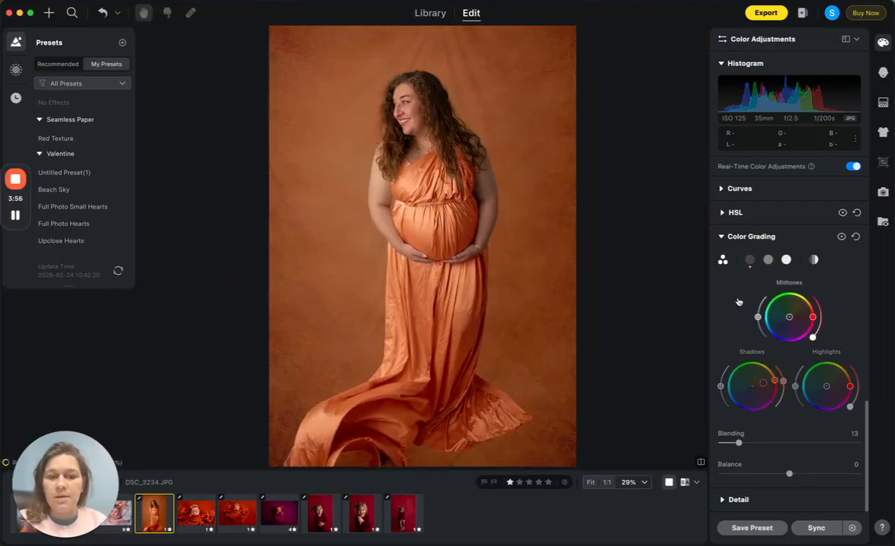
# Review the dress's basic adjustments and set its dehaze to 23
pyautogui.scroll(2, 739, 301)
pyautogui.scroll(4, 739, 301)
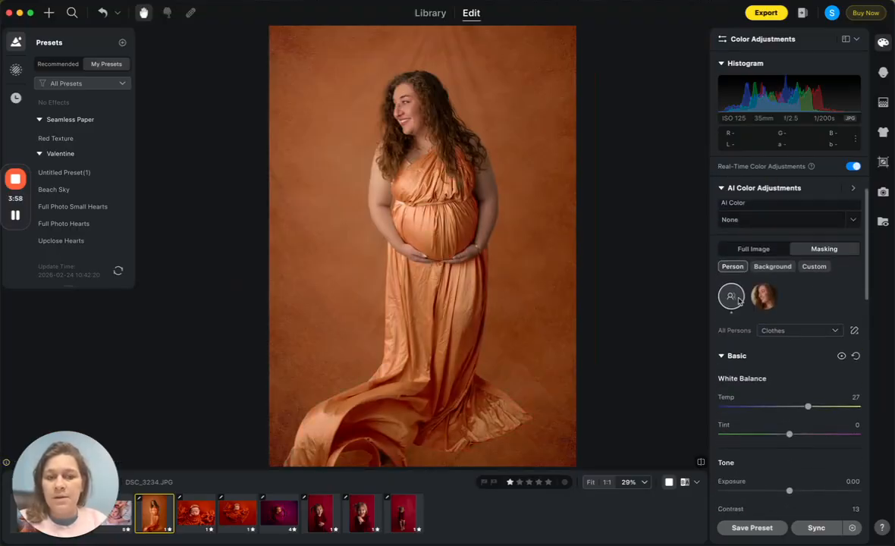
pyautogui.scroll(-8, 738, 301)
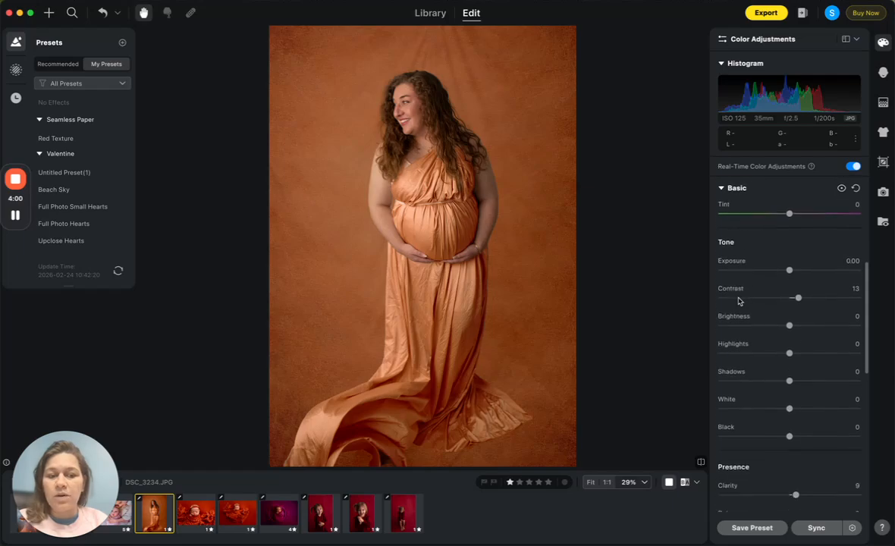
pyautogui.scroll(-3, 739, 301)
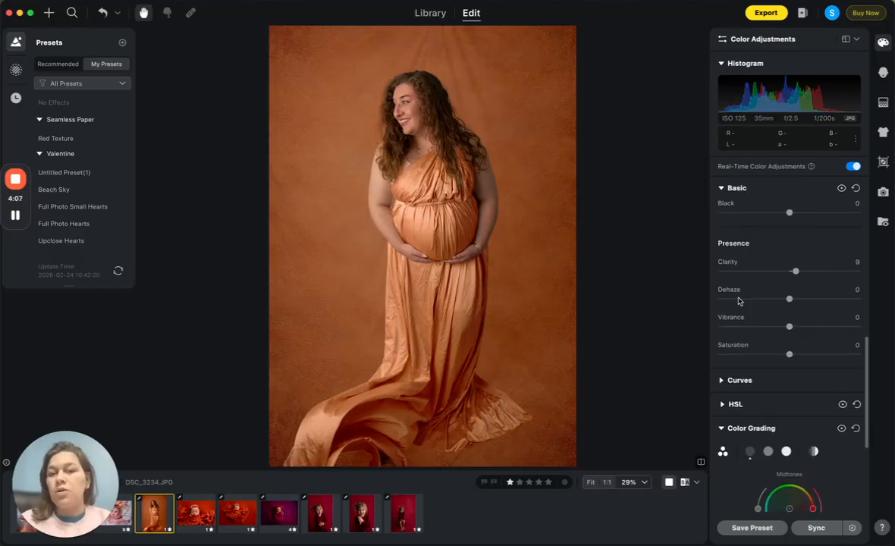
pyautogui.moveTo(789, 299); pyautogui.dragTo(805, 301)
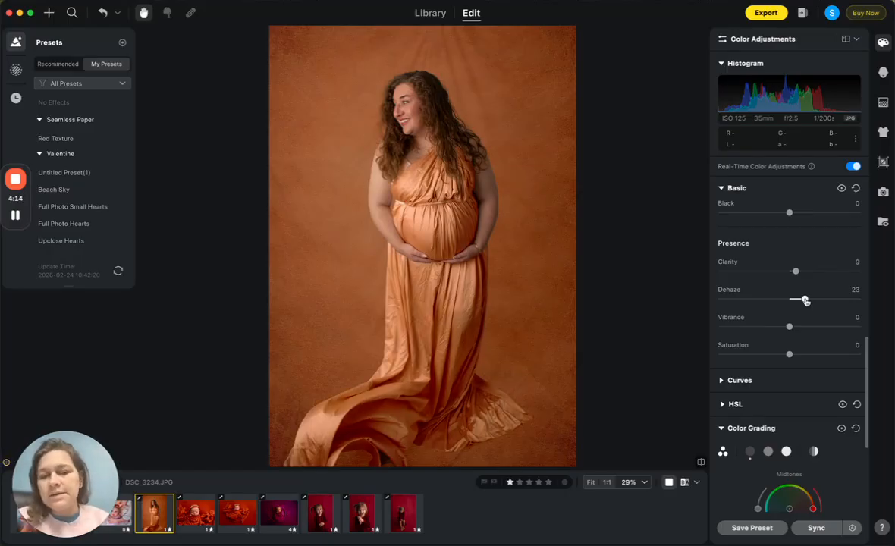
# Compare the recolored dress portrait with the original photo by toggling the before and after views
pyautogui.click(699, 462)
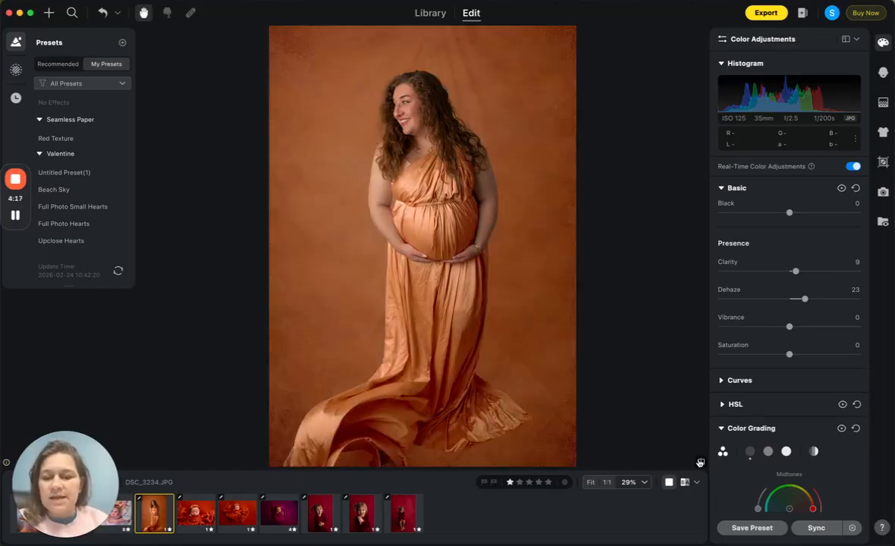
pyautogui.scroll(-2, 428, 276)
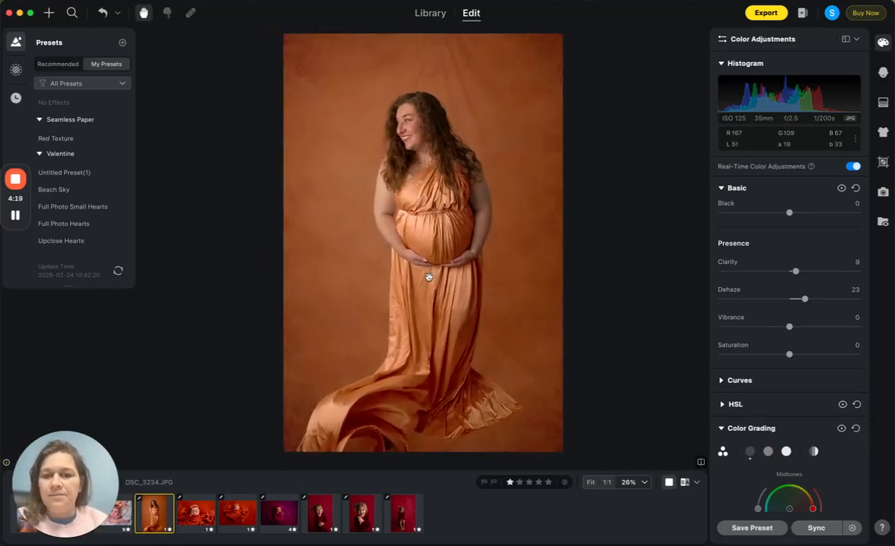
pyautogui.click(700, 463)
pyautogui.click(701, 464)
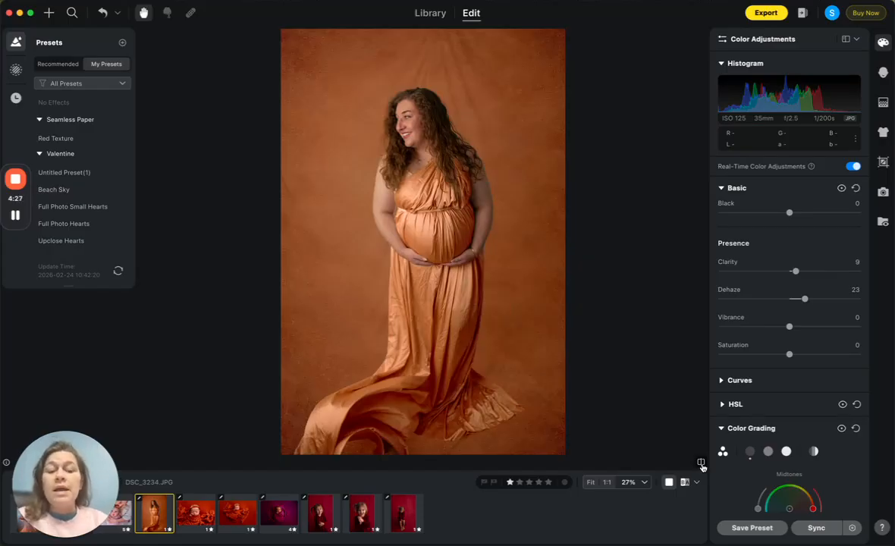
pyautogui.click(701, 464)
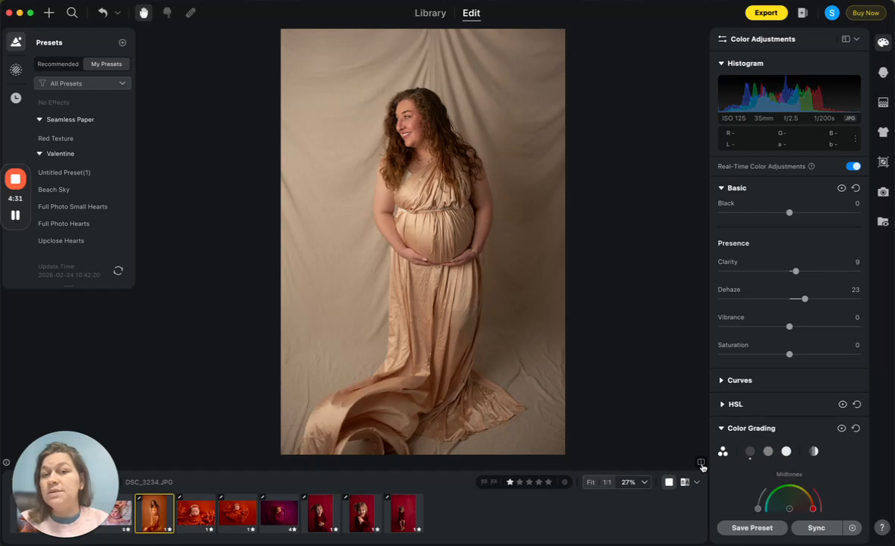
pyautogui.click(701, 464)
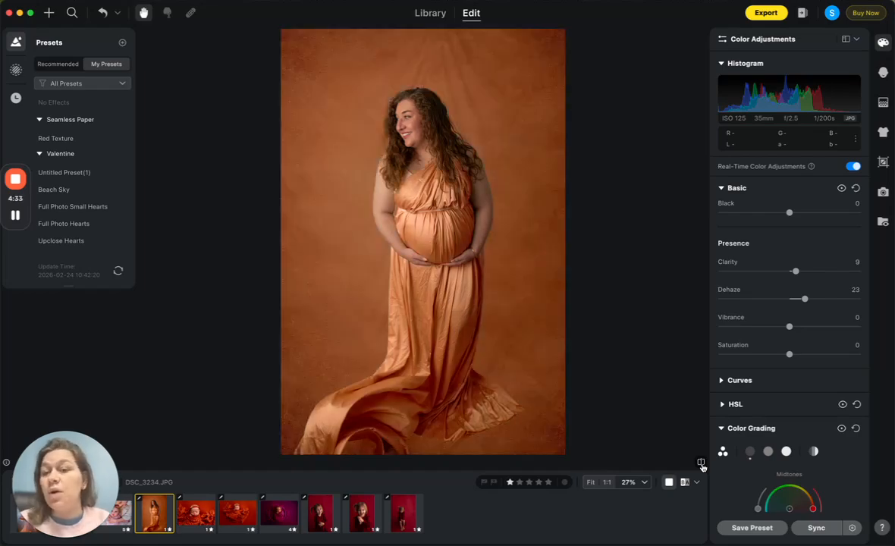